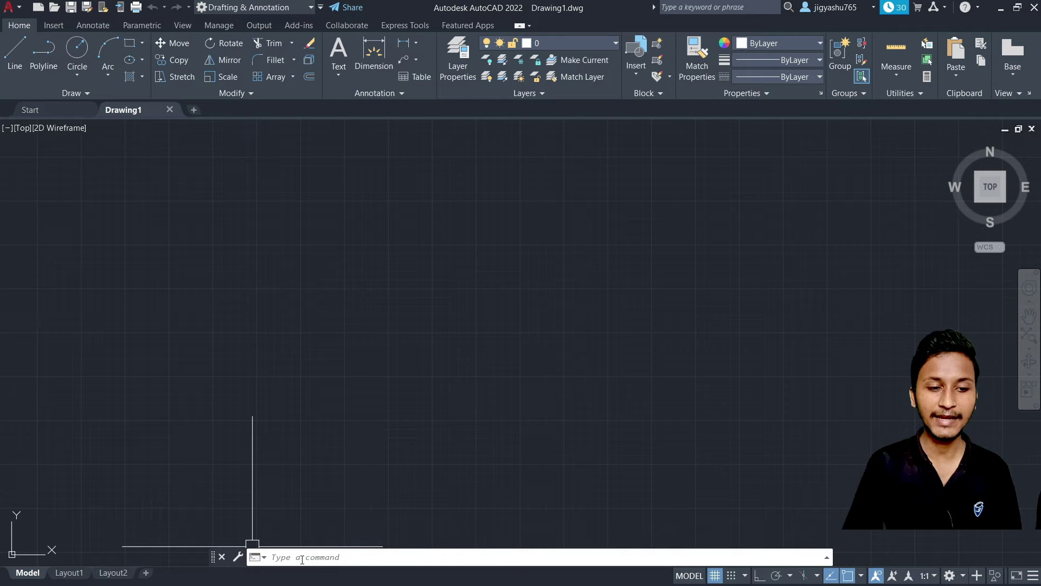
Run the UNITS command from the command line to open Drawing Units for Drawing1.
{"action": "left_click", "coordinate": [324, 559]}
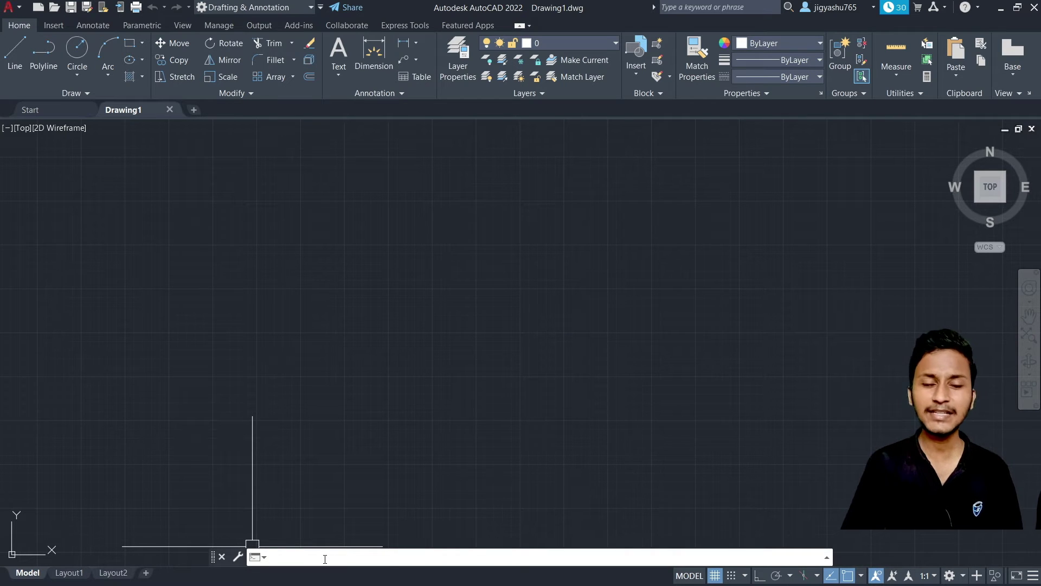
{"action": "type", "text": "u"}
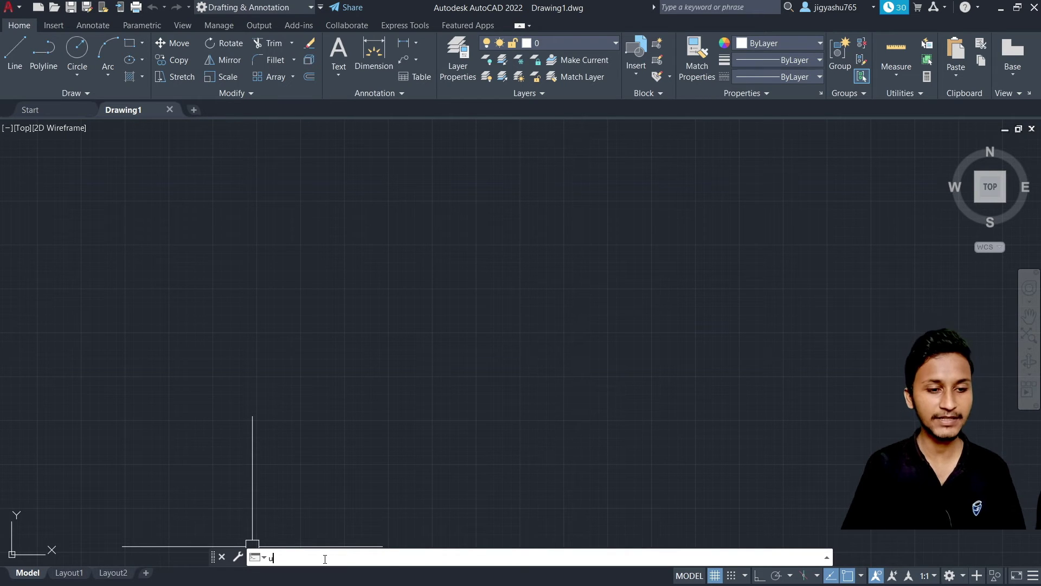
{"action": "type", "text": "n"}
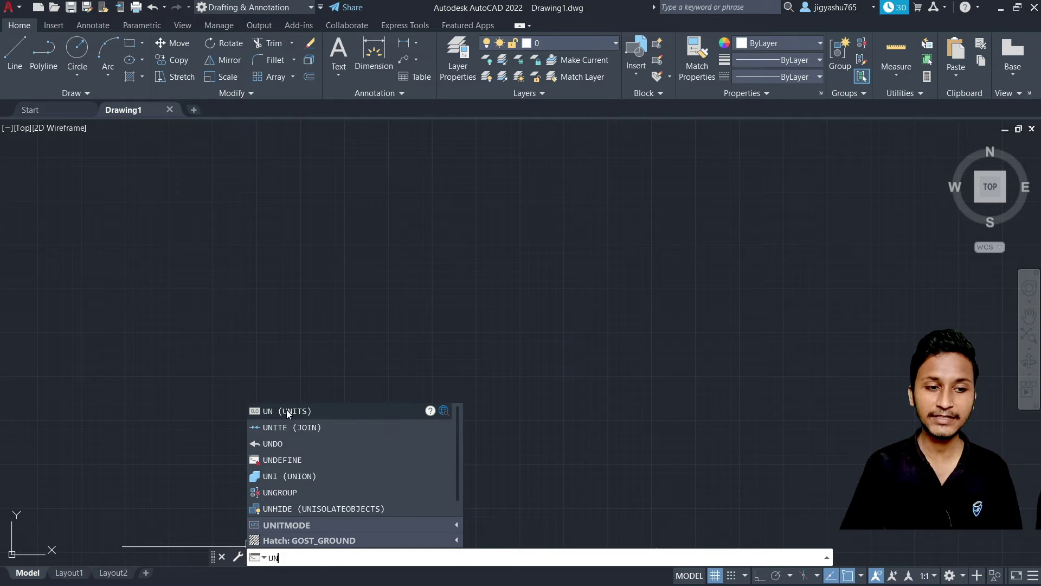
{"action": "mouse_move", "coordinate": [286, 411]}
{"action": "left_click", "coordinate": [295, 411]}
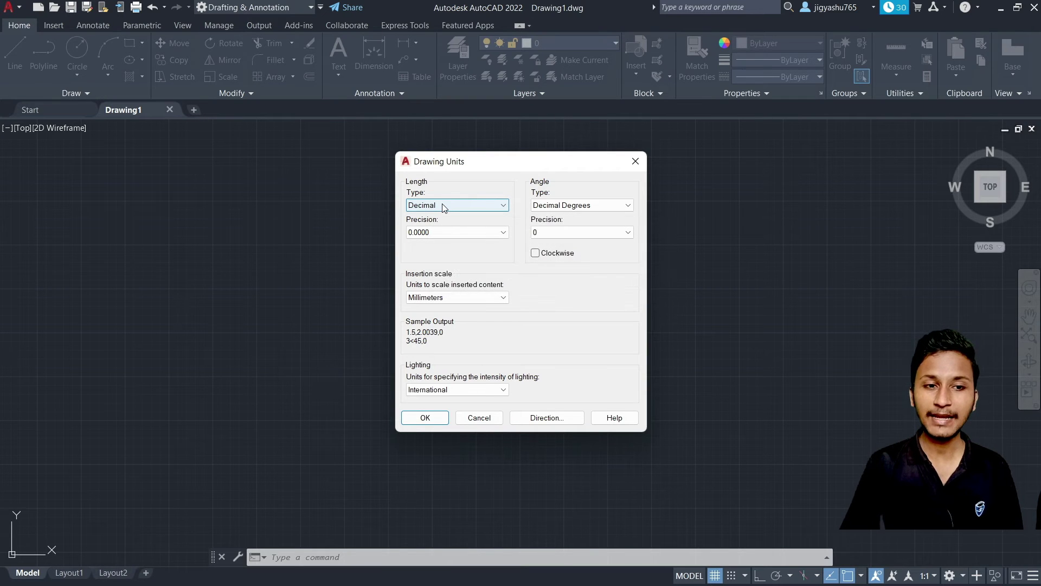
{"action": "left_click", "coordinate": [443, 206]}
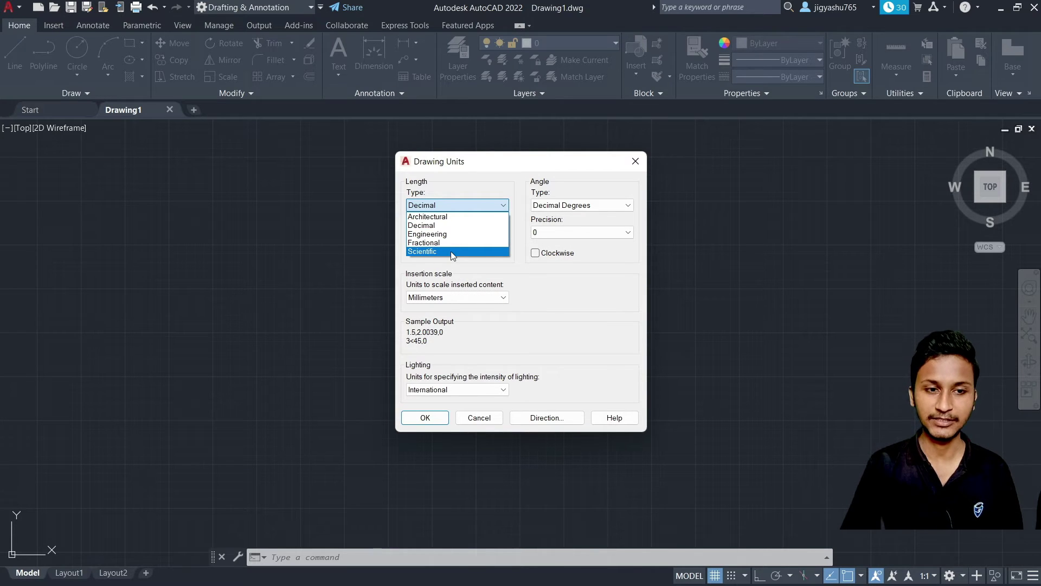
{"action": "left_click", "coordinate": [554, 291]}
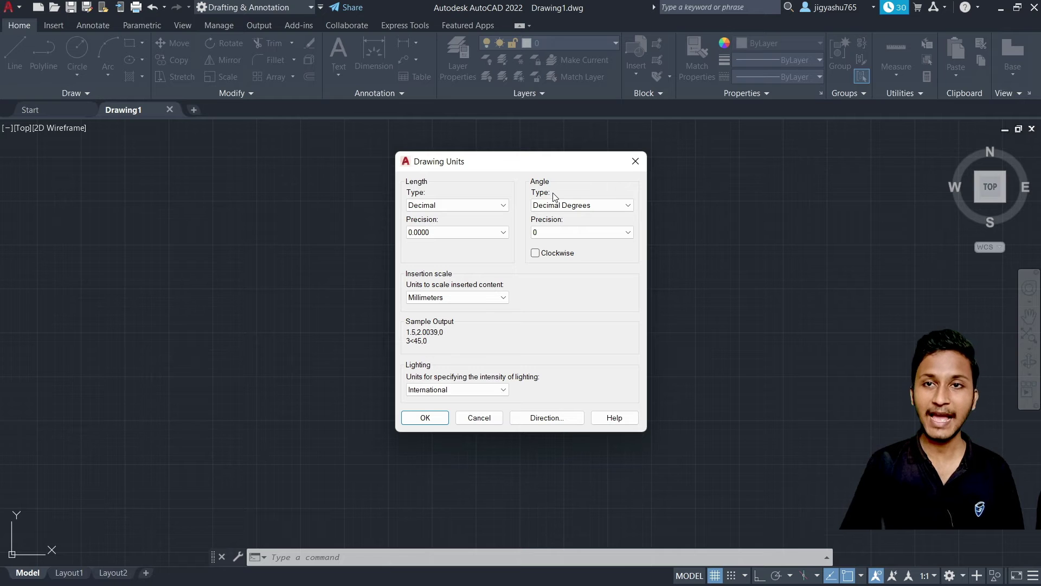
{"action": "left_click", "coordinate": [565, 207]}
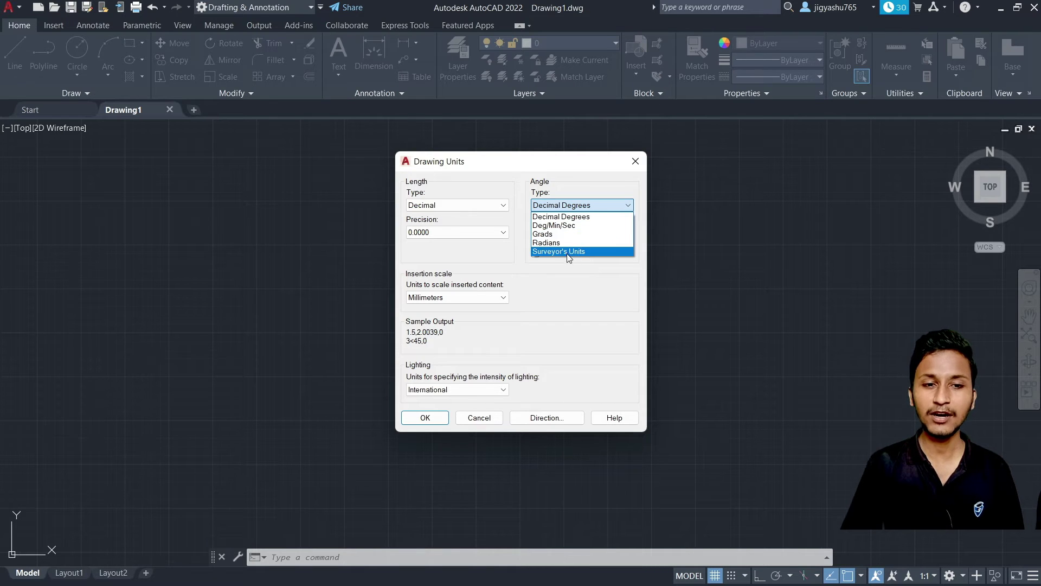
{"action": "left_click", "coordinate": [565, 271]}
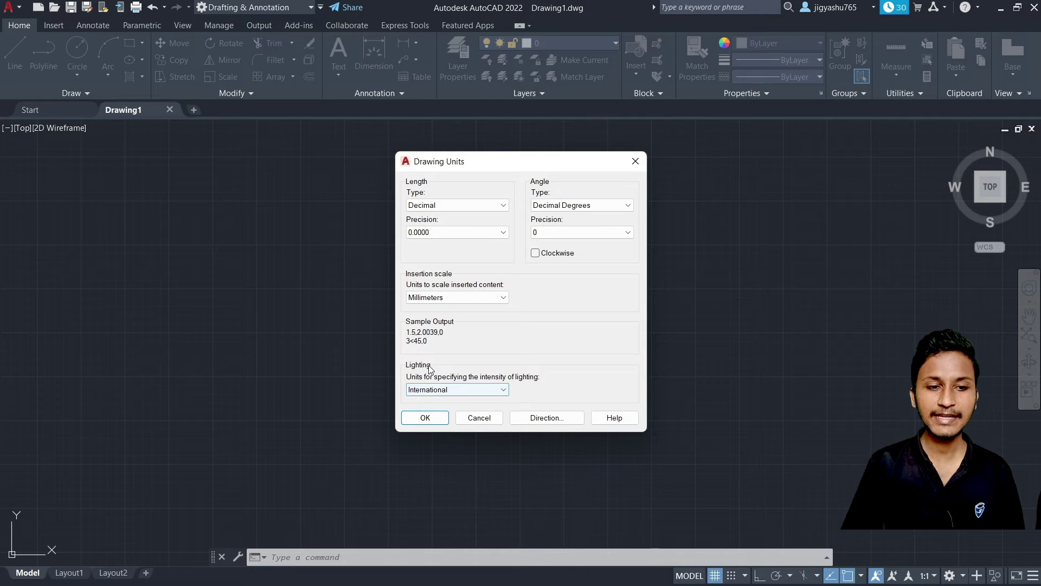
{"action": "left_click", "coordinate": [487, 390]}
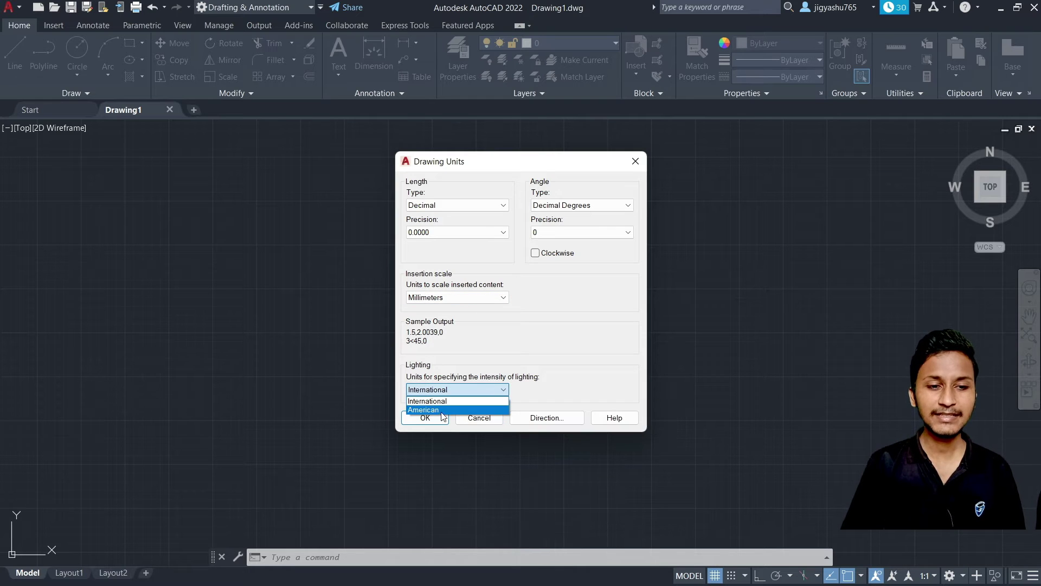
{"action": "left_click", "coordinate": [534, 317]}
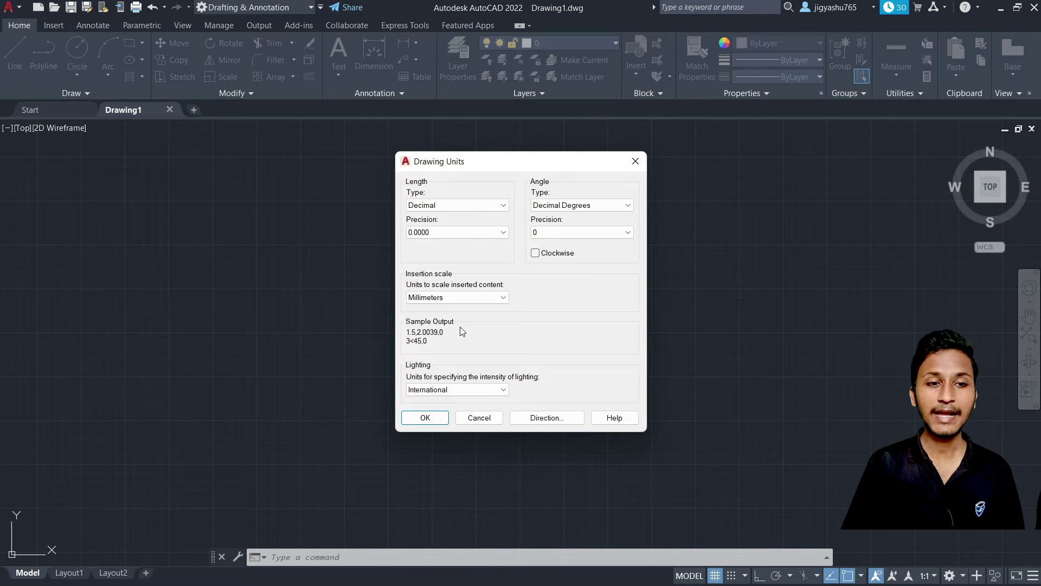
Browse the length type and insertion scale lists, trying Scientific while keeping Millimeters.
{"action": "mouse_move", "coordinate": [457, 205]}
{"action": "left_click", "coordinate": [476, 211]}
{"action": "left_click", "coordinate": [562, 328]}
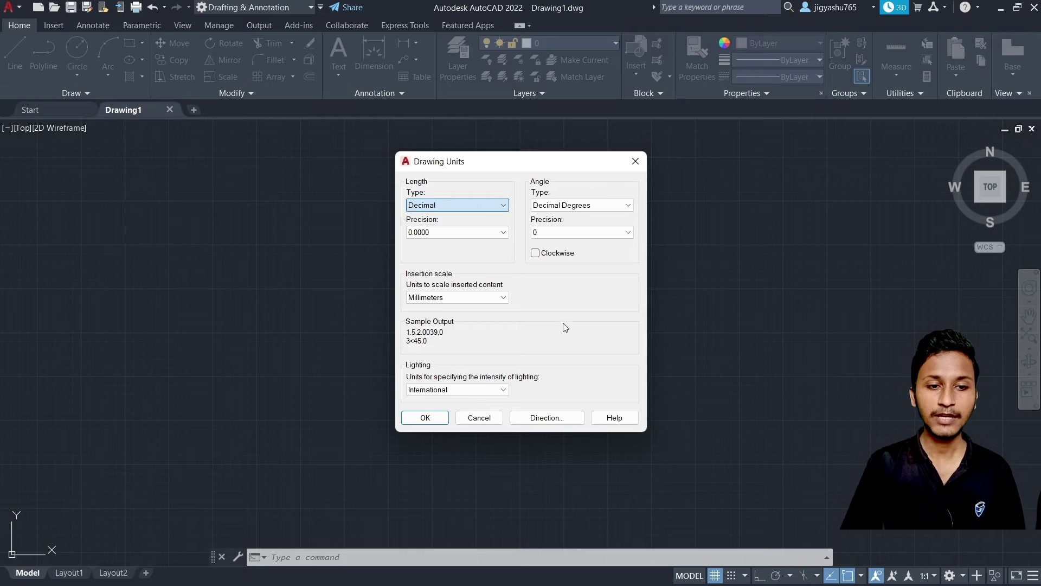
{"action": "left_click", "coordinate": [477, 298]}
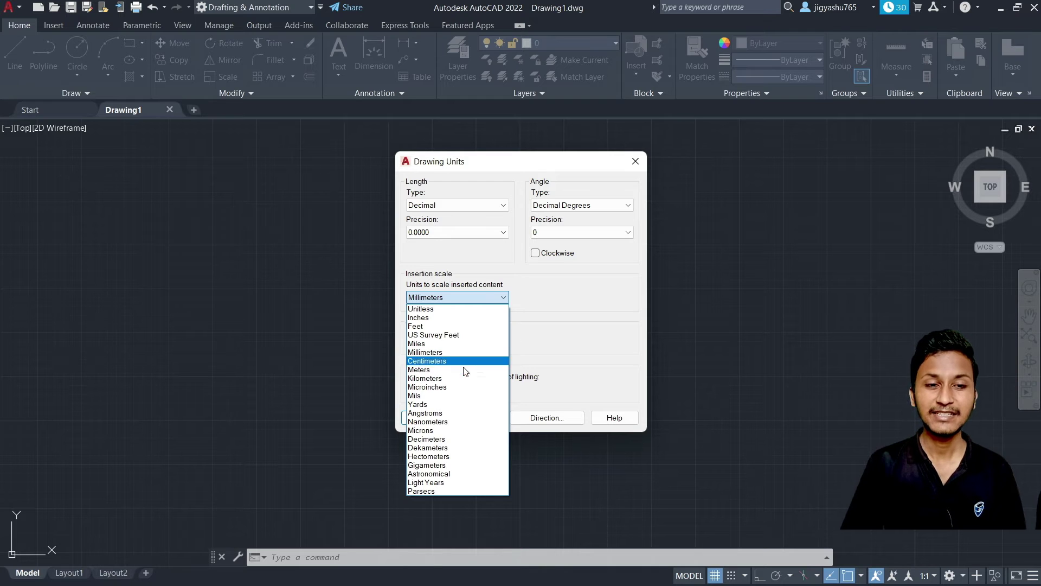
{"action": "left_click", "coordinate": [538, 316]}
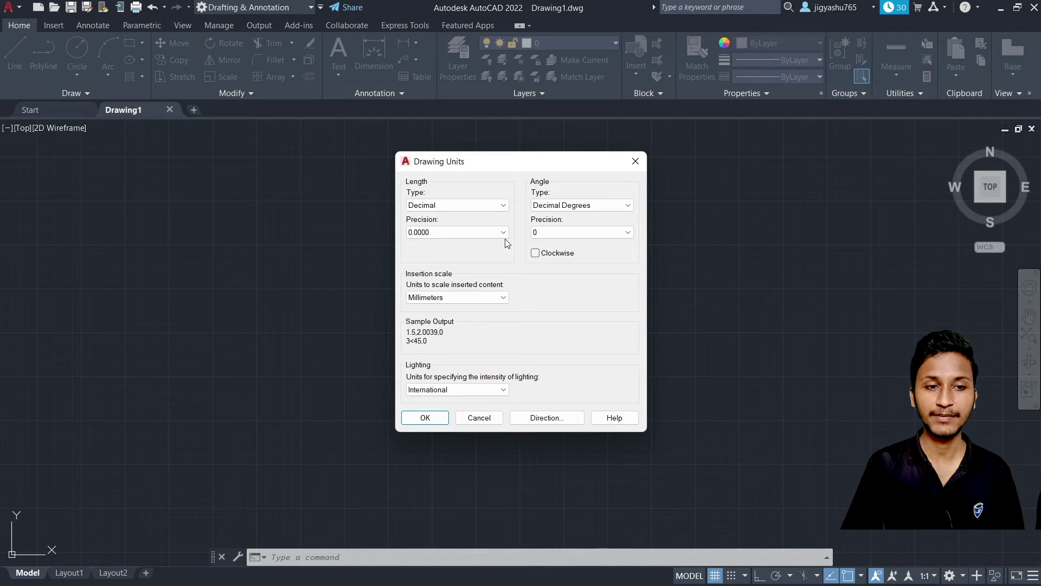
{"action": "left_click", "coordinate": [457, 205]}
{"action": "left_click", "coordinate": [457, 251]}
{"action": "left_click", "coordinate": [468, 297]}
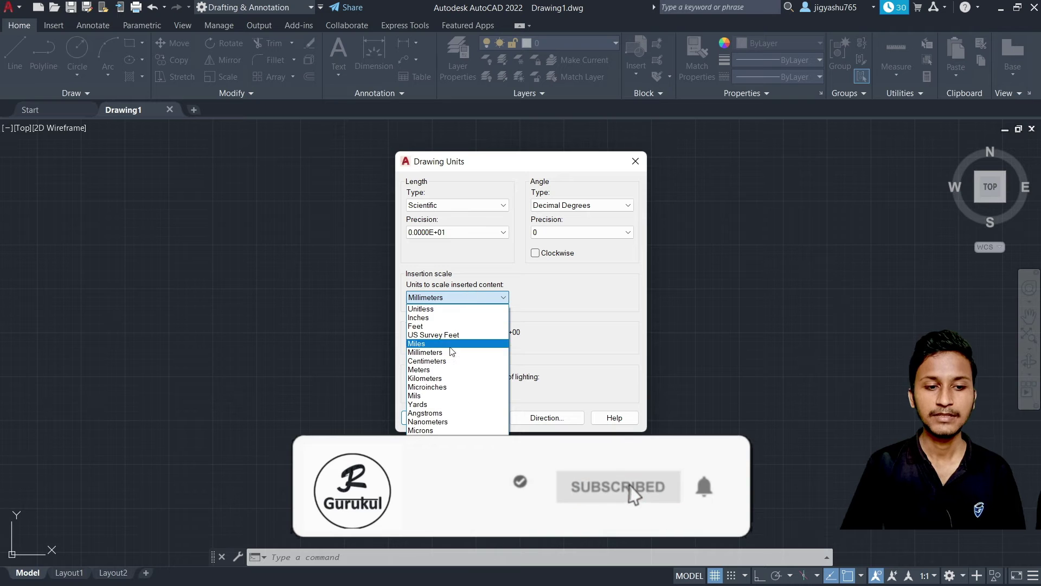
{"action": "left_click", "coordinate": [539, 260]}
{"action": "mouse_move", "coordinate": [443, 236]}
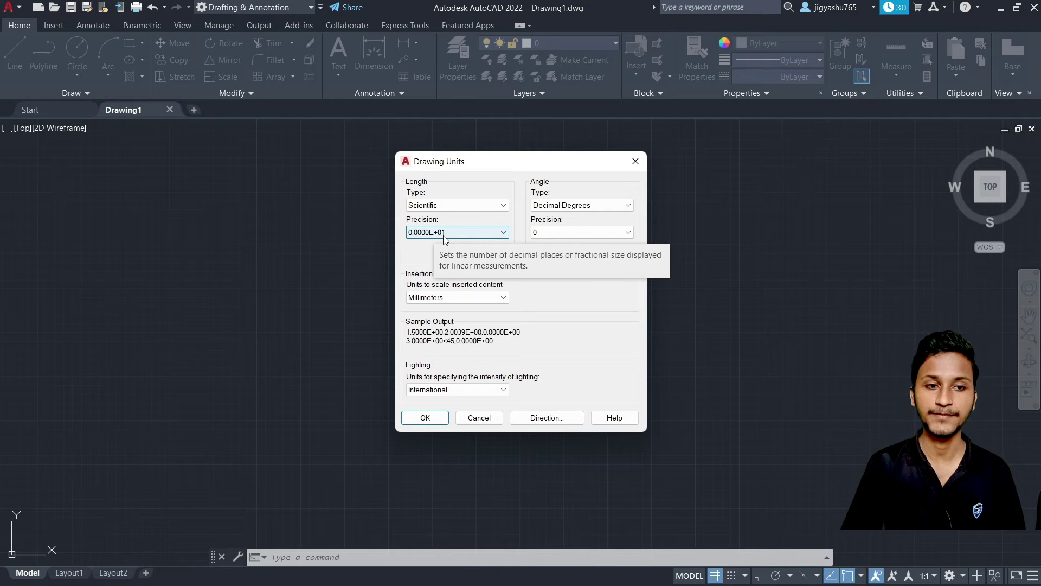
Set Architectural with 0'-0" precision, then switch the length type back to Decimal.
{"action": "left_click", "coordinate": [450, 206]}
{"action": "left_click", "coordinate": [450, 216]}
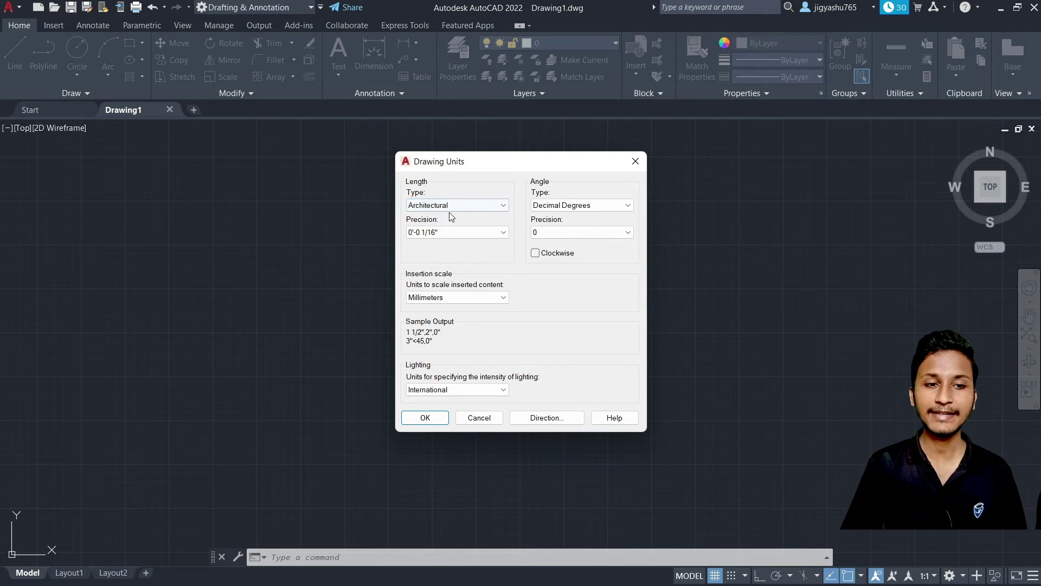
{"action": "left_click", "coordinate": [433, 232]}
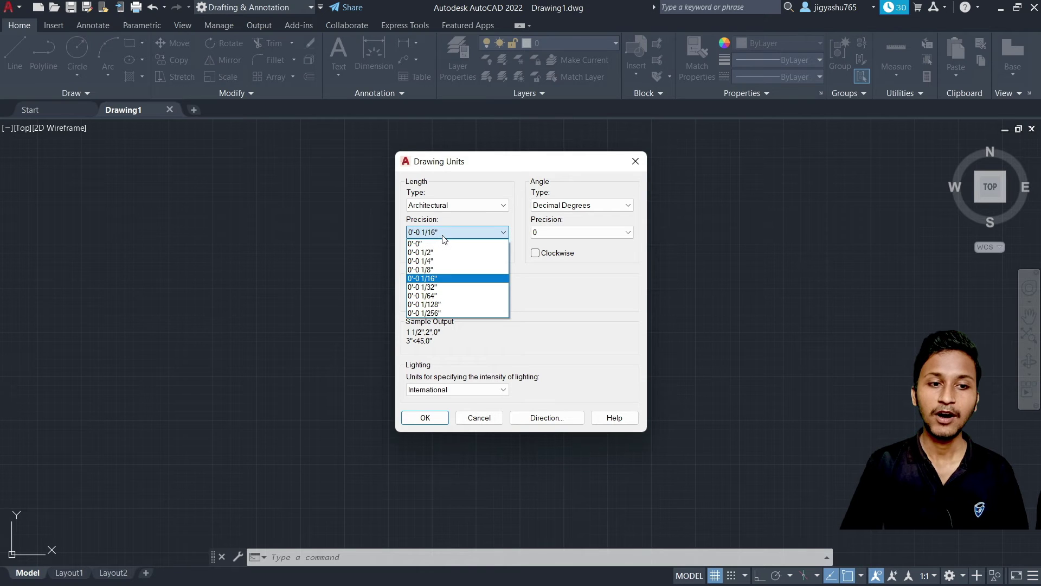
{"action": "left_click", "coordinate": [420, 245]}
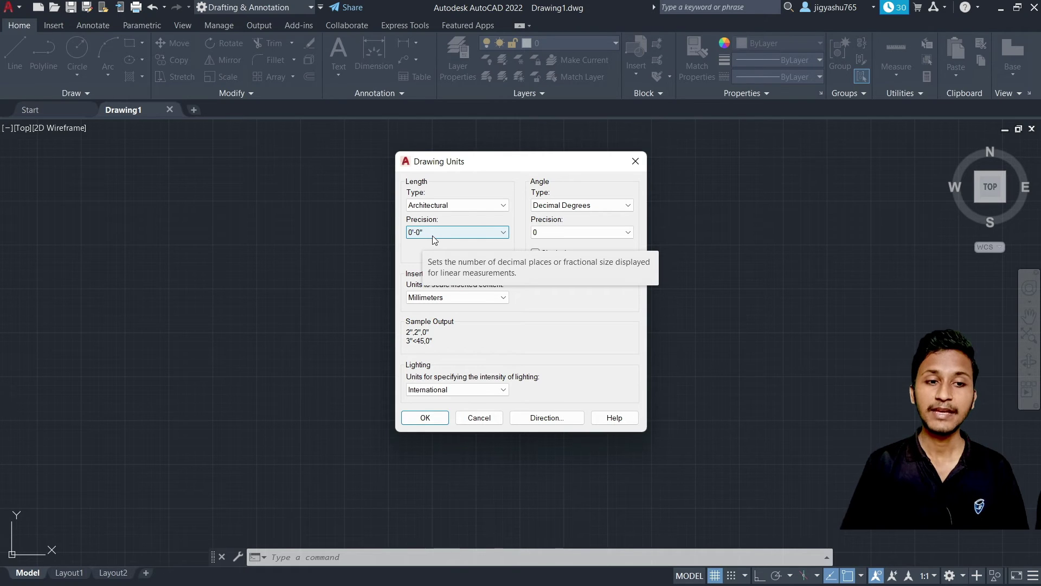
{"action": "left_click", "coordinate": [434, 233]}
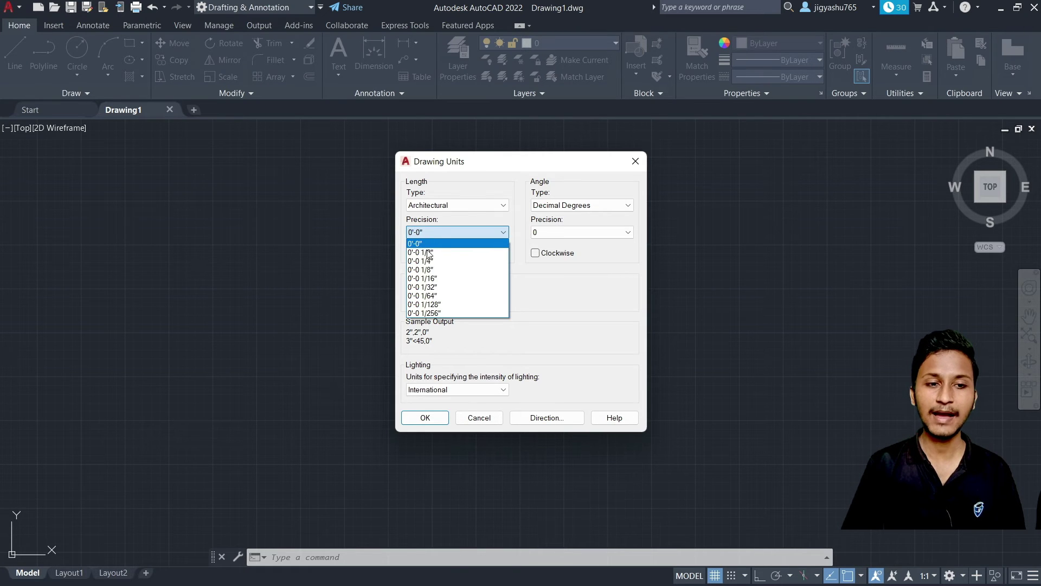
{"action": "left_click", "coordinate": [452, 209]}
{"action": "left_click", "coordinate": [453, 226]}
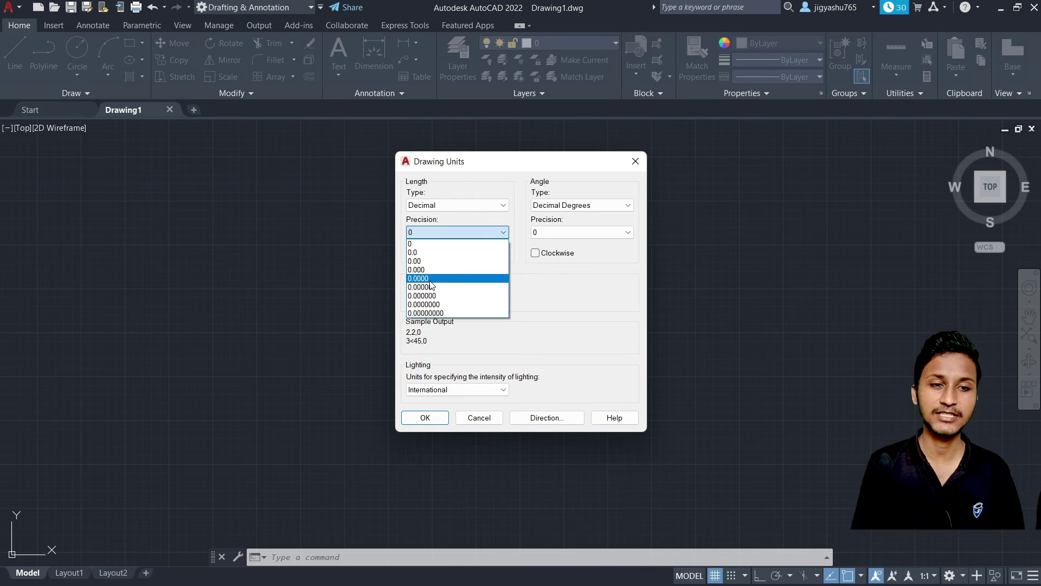
Set length type to Architectural with 0'-0" precision and apply with OK.
{"action": "left_click", "coordinate": [472, 207]}
{"action": "left_click", "coordinate": [472, 206]}
{"action": "left_click", "coordinate": [448, 225]}
{"action": "left_click", "coordinate": [450, 205]}
{"action": "left_click", "coordinate": [433, 216]}
{"action": "left_click", "coordinate": [439, 233]}
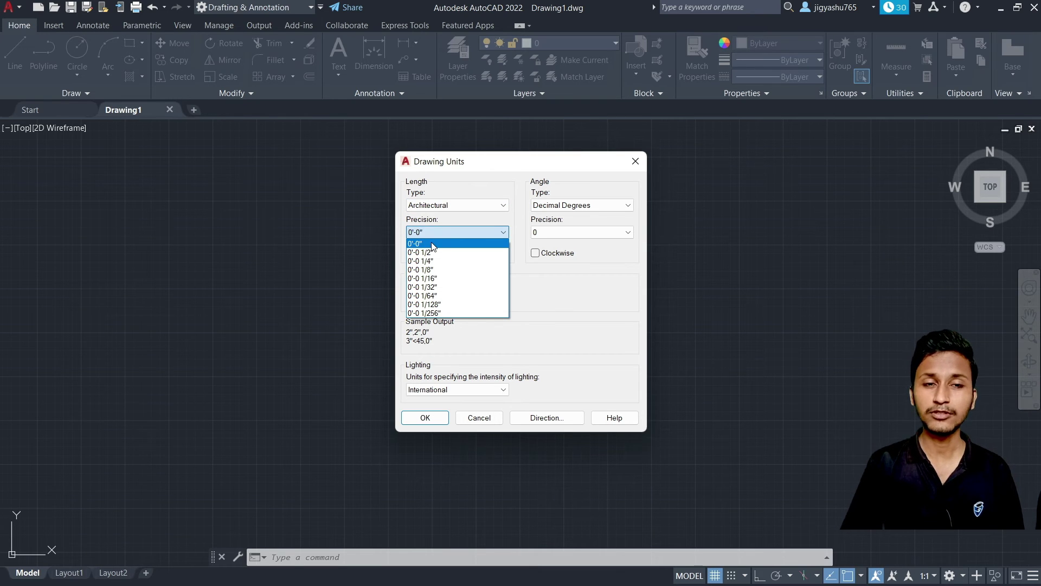
{"action": "left_click", "coordinate": [537, 296]}
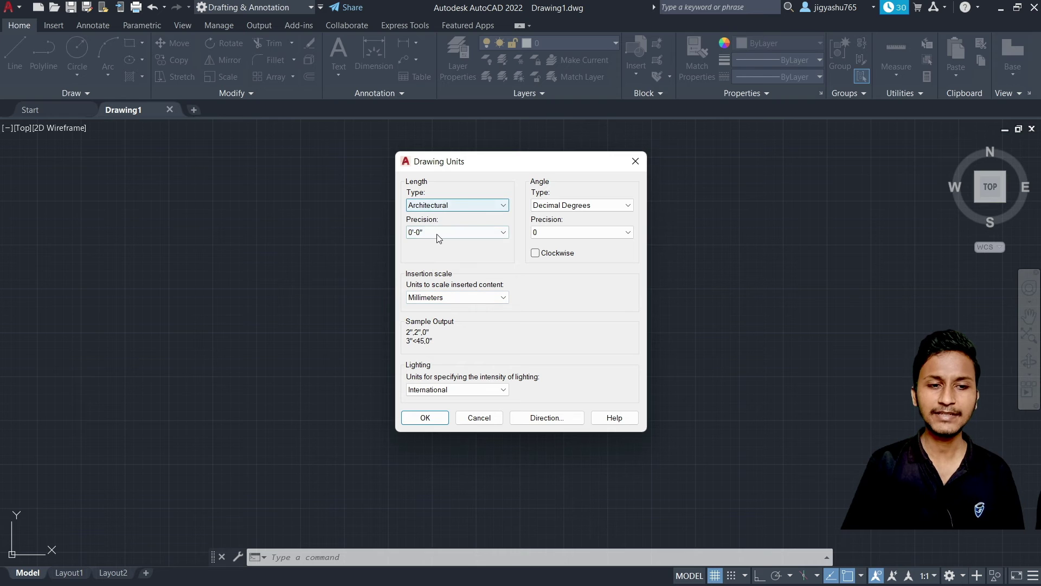
{"action": "left_click", "coordinate": [413, 419]}
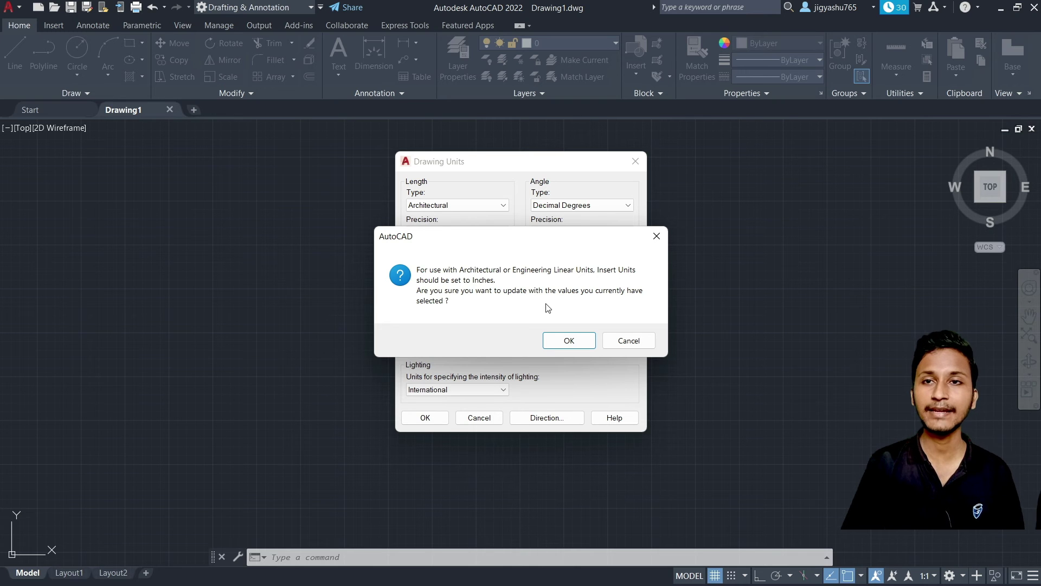
Confirm the Insert Units warning so the Architectural 0'-0" units take effect.
{"action": "left_click", "coordinate": [580, 341]}
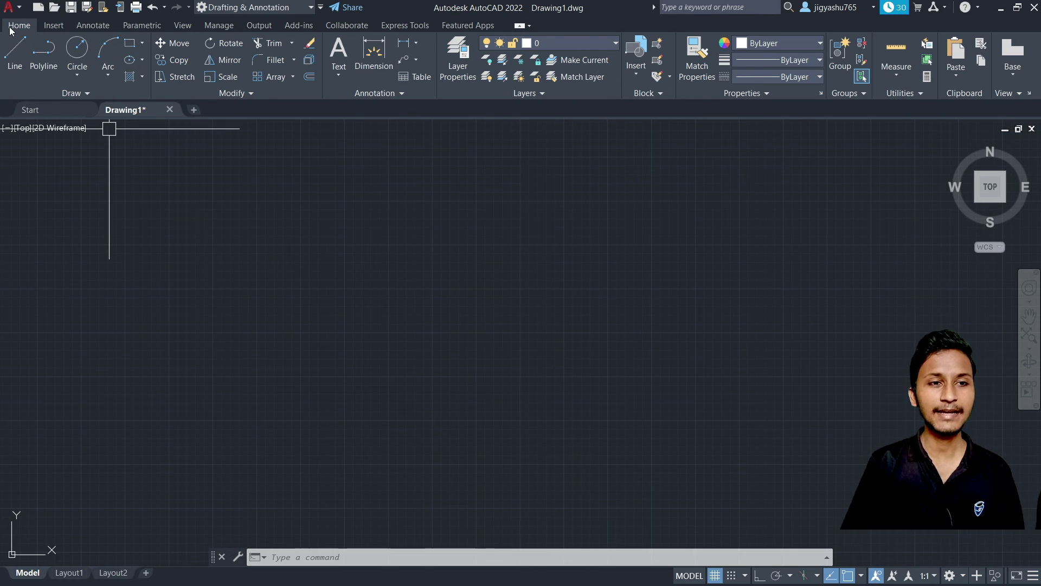
Toggle Show Menu Bar from the Quick Access Toolbar dropdown, showing then hiding the menu bar.
{"action": "left_click", "coordinate": [321, 8]}
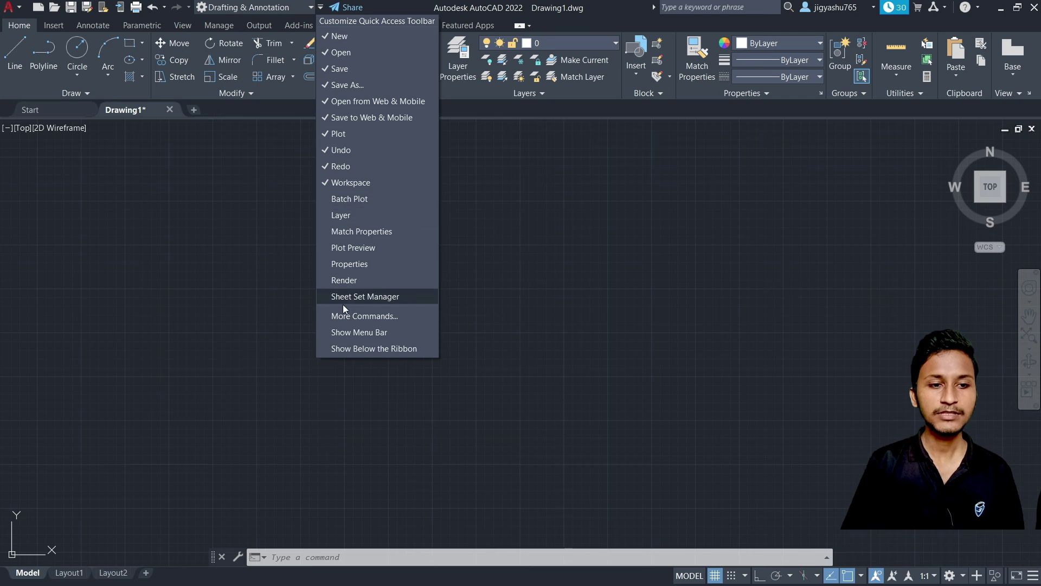
{"action": "left_click", "coordinate": [324, 335]}
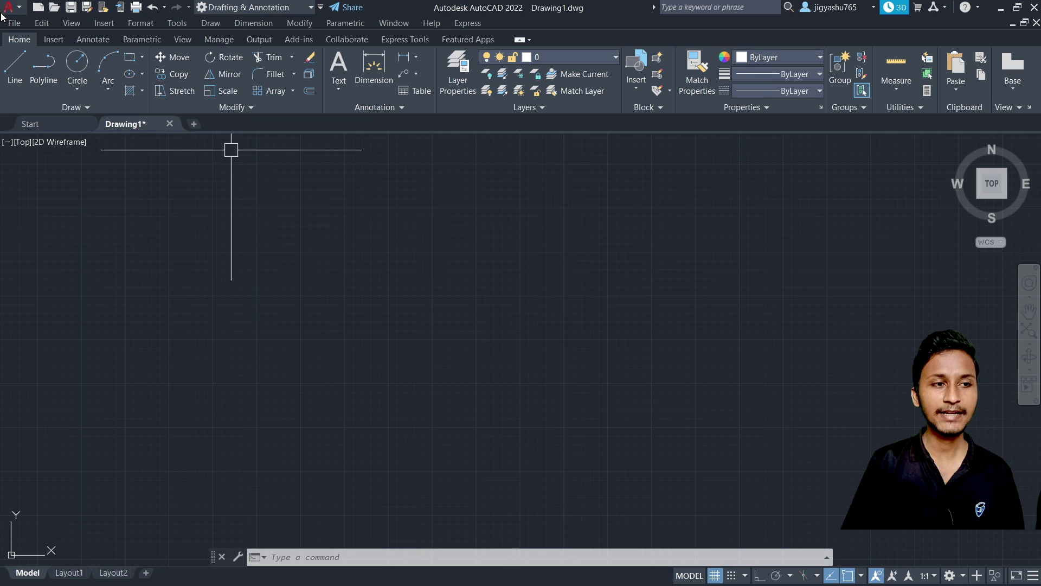
{"action": "left_click", "coordinate": [321, 8]}
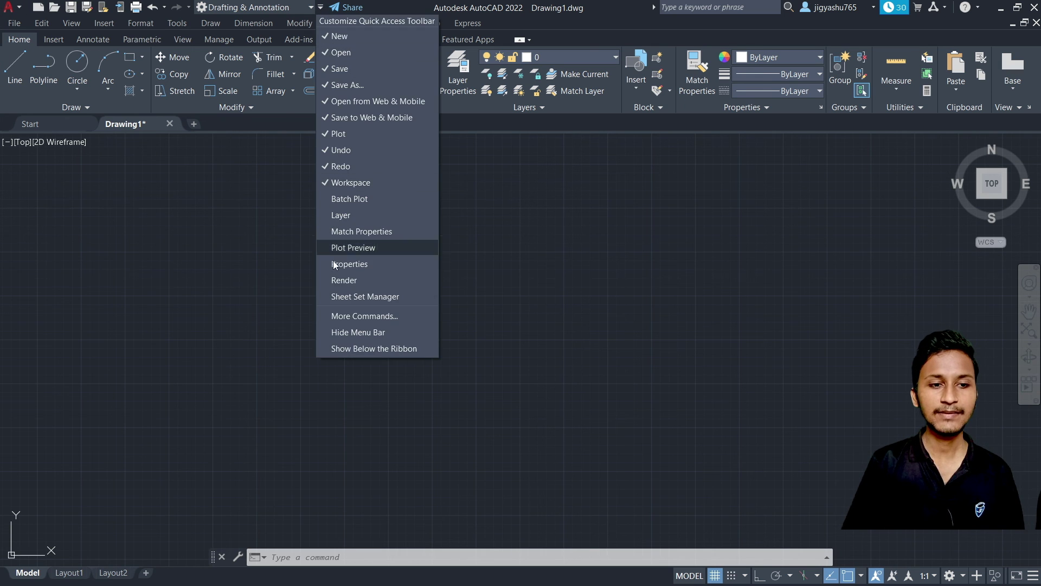
{"action": "left_click", "coordinate": [353, 330]}
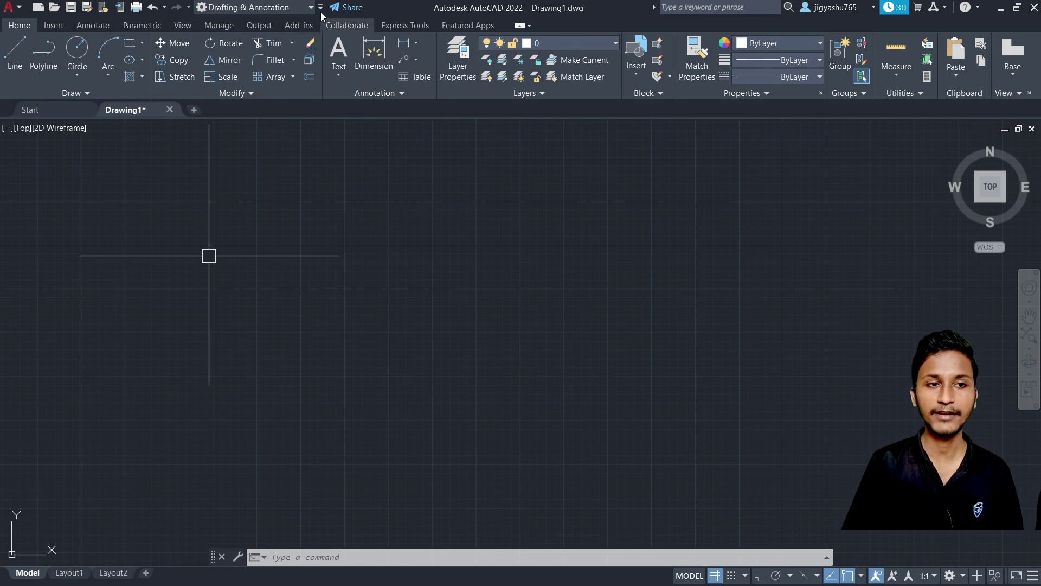
{"action": "left_click", "coordinate": [320, 7]}
{"action": "left_click", "coordinate": [334, 332]}
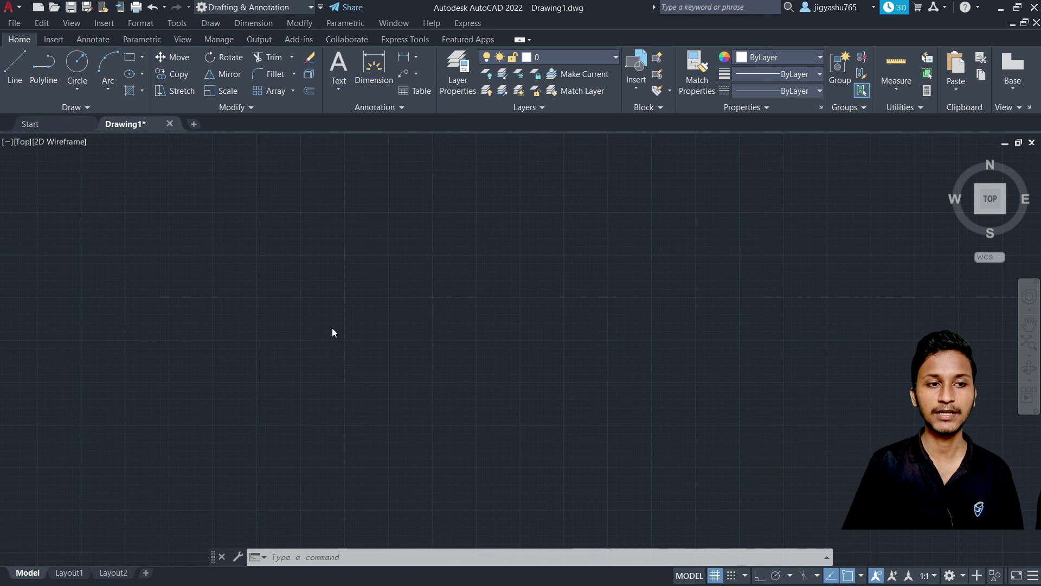
{"action": "left_click", "coordinate": [142, 24]}
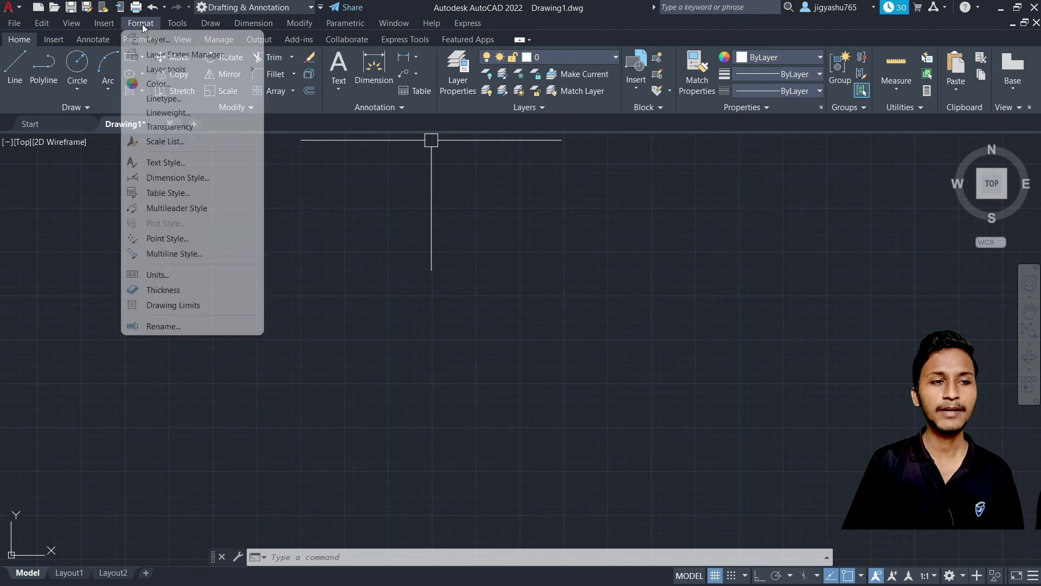
{"action": "left_click", "coordinate": [162, 279]}
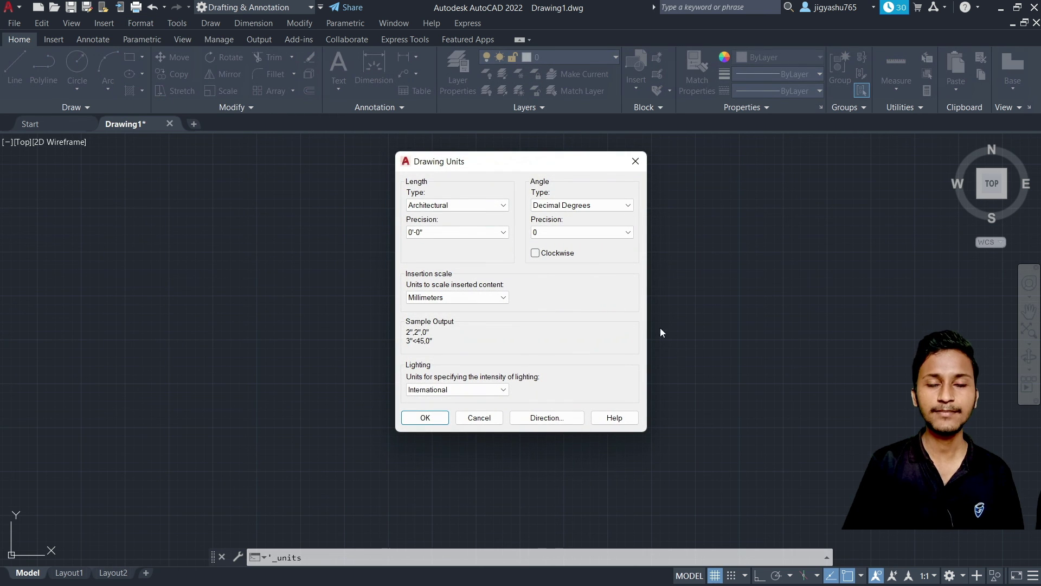
{"action": "left_click", "coordinate": [634, 161]}
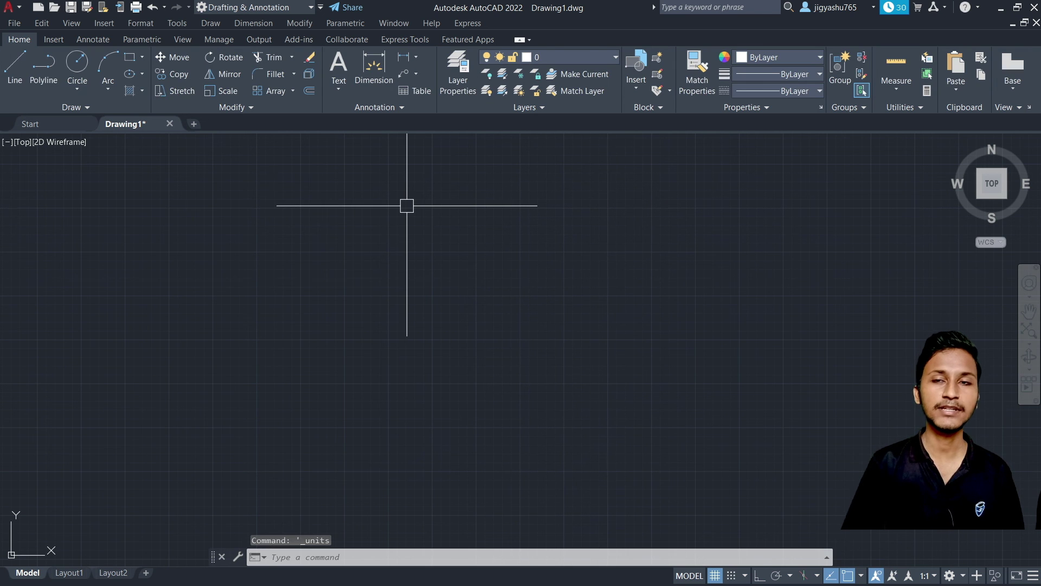